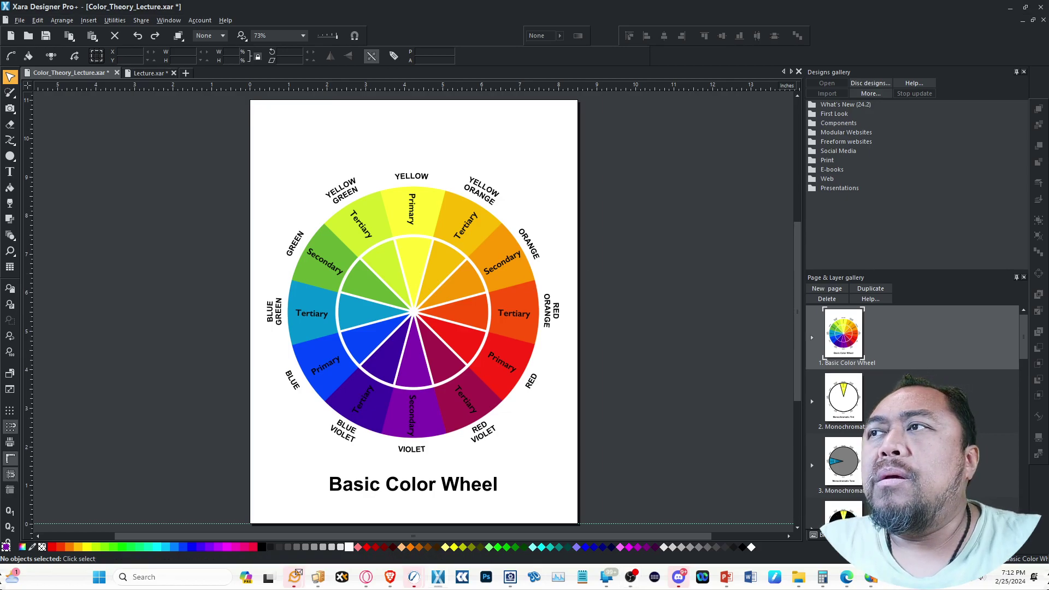
Step: On page 2 Monochromatic Tint, spin the wheel group around, then back so Primary points at YELLOW
{"action": "left_click", "coordinate": [859, 402]}
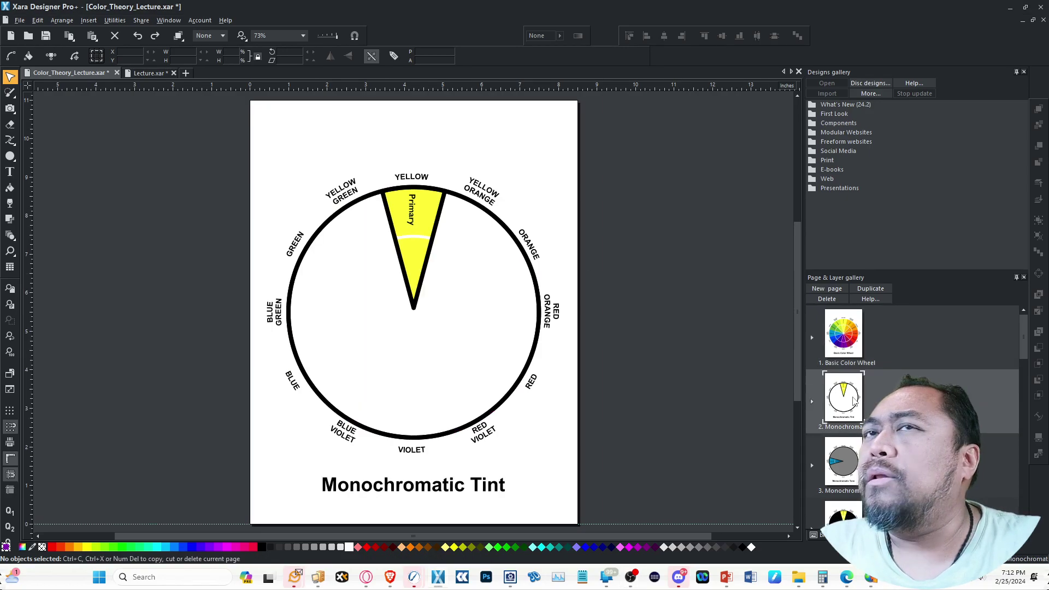
{"action": "left_click", "coordinate": [507, 273]}
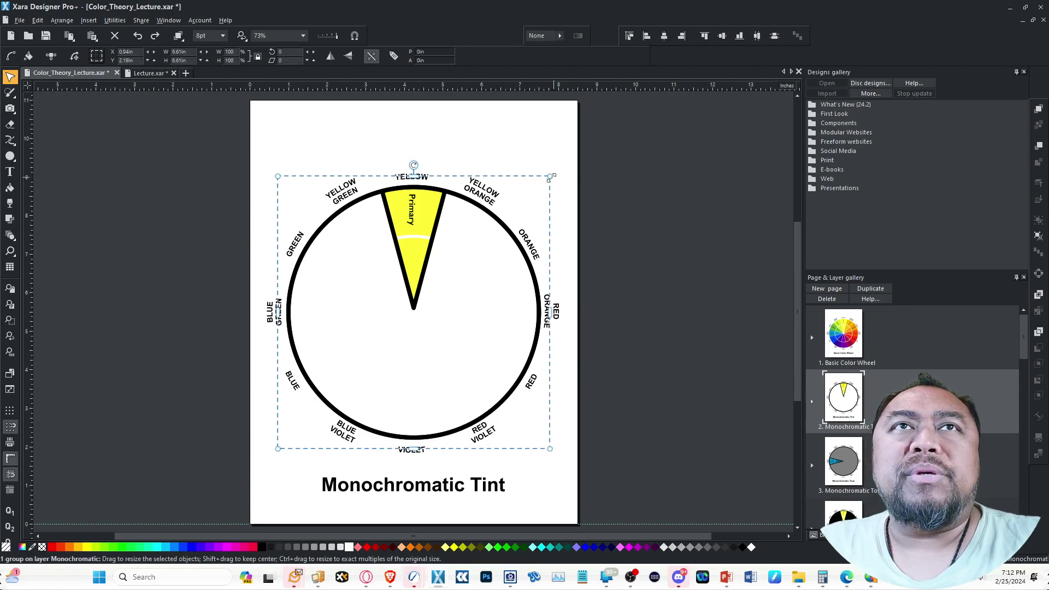
{"action": "left_click_drag", "start_coordinate": [545, 181], "coordinate": [444, 213]}
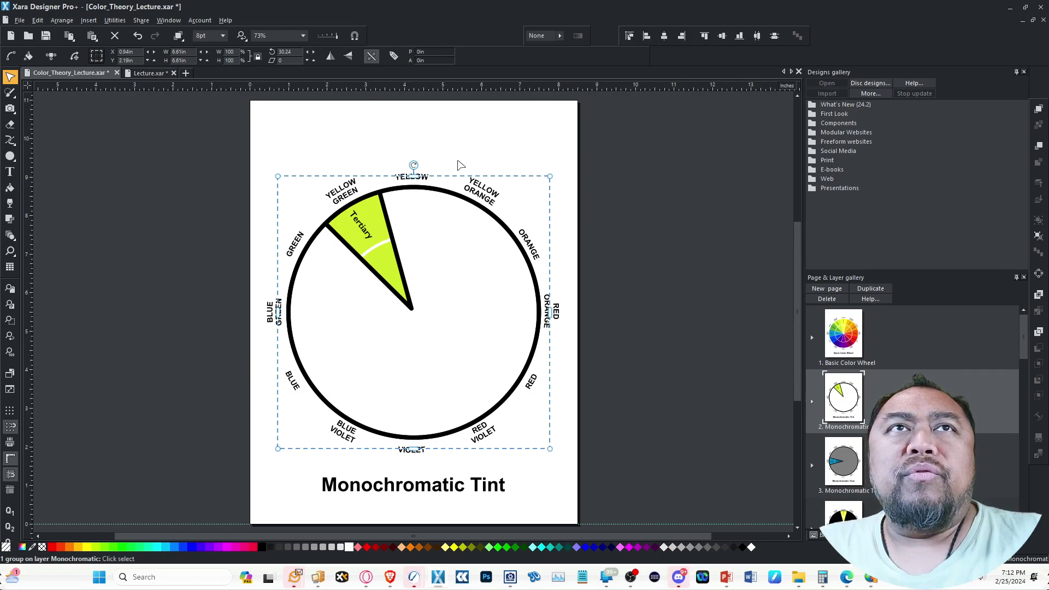
{"action": "left_click_drag", "start_coordinate": [543, 179], "coordinate": [573, 269]}
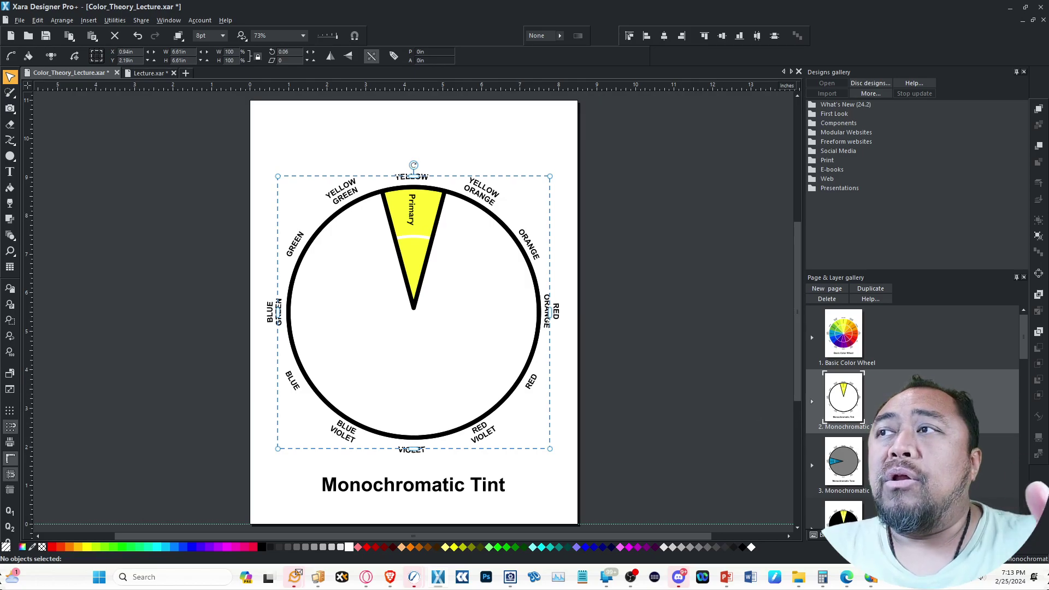
Step: On page 3 Monochromatic Tone, rotate the wheel so the violet Secondary wedge points at VIOLET
{"action": "key", "text": "Page_Down"}
{"action": "left_click", "coordinate": [483, 255]}
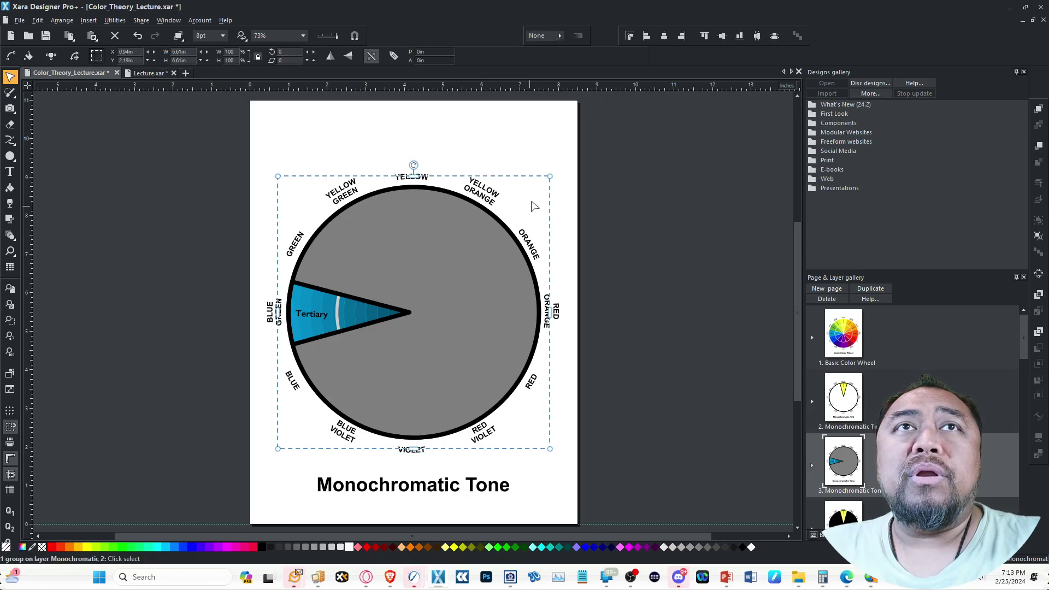
{"action": "left_click_drag", "start_coordinate": [547, 192], "coordinate": [326, 221]}
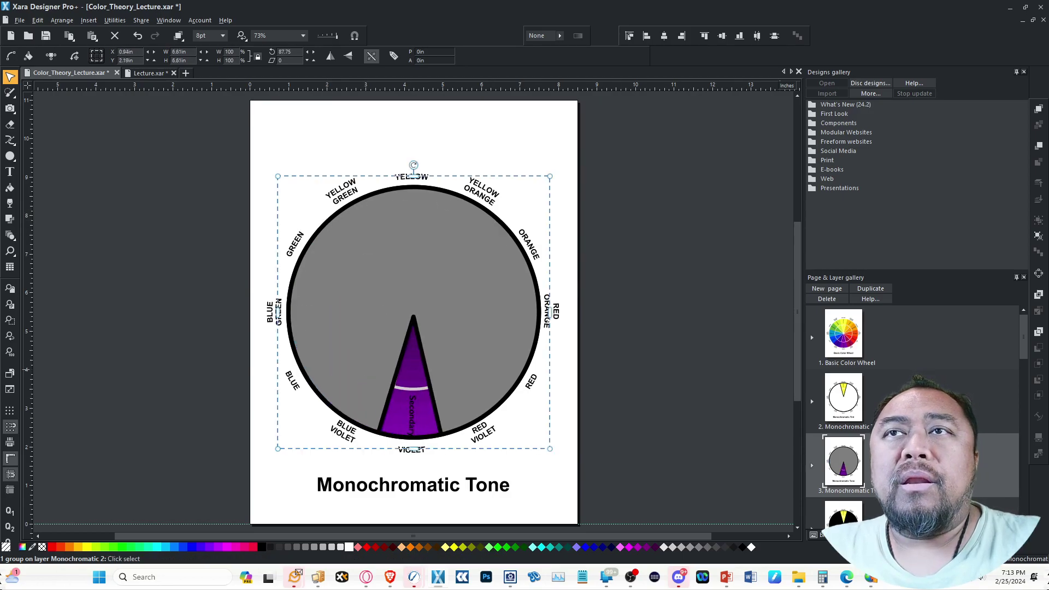
{"action": "scroll", "coordinate": [976, 434], "scroll_direction": "down", "scroll_amount": 2}
{"action": "left_click", "coordinate": [971, 407]}
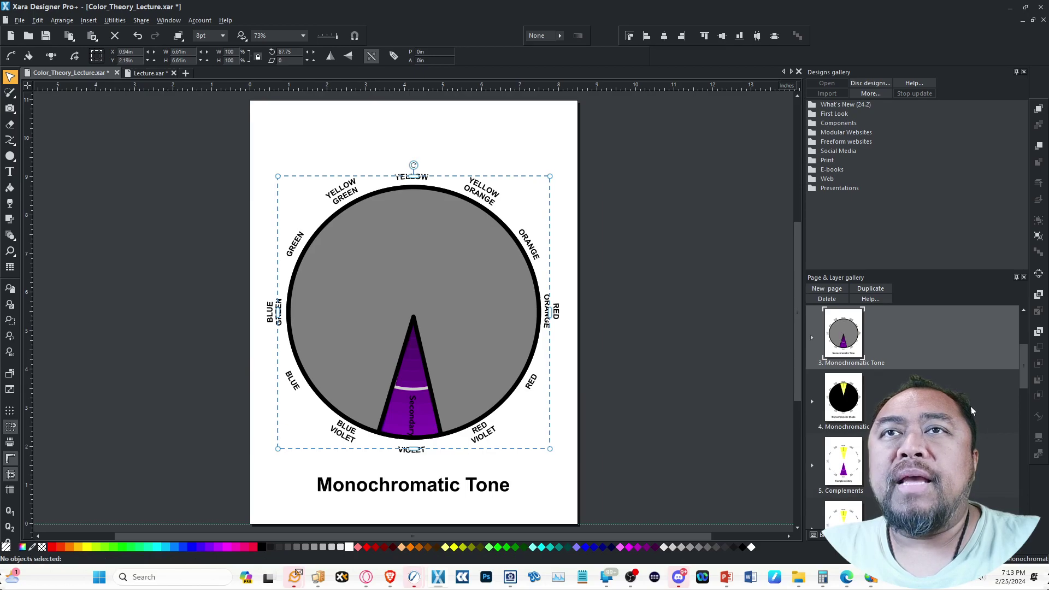
Step: Spin the page 4 Monochromatic Shade wheel and return it to yellow, then go to page 5
{"action": "left_click", "coordinate": [972, 407]}
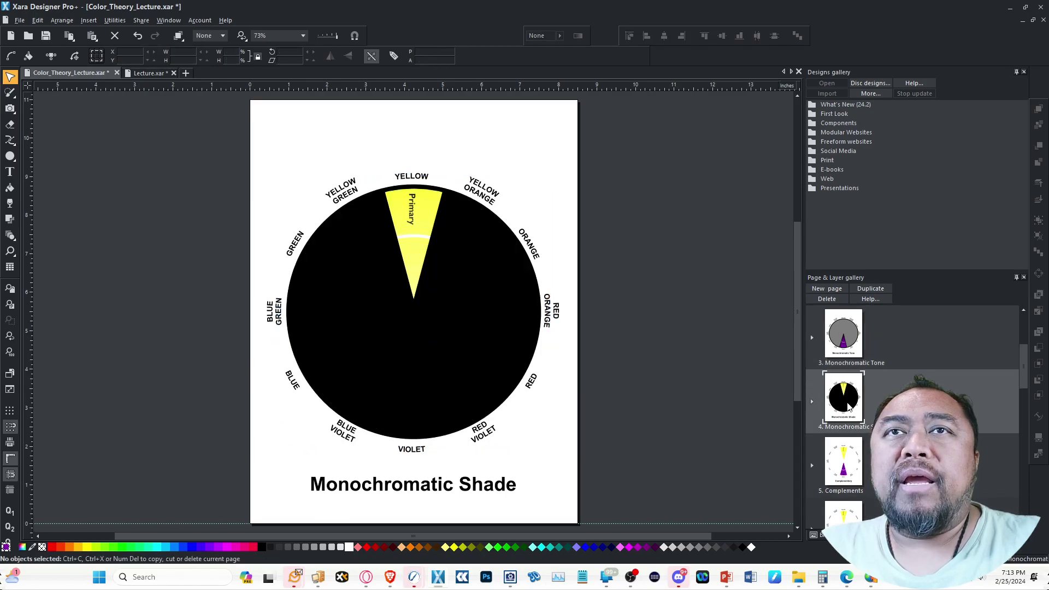
{"action": "left_click", "coordinate": [506, 267]}
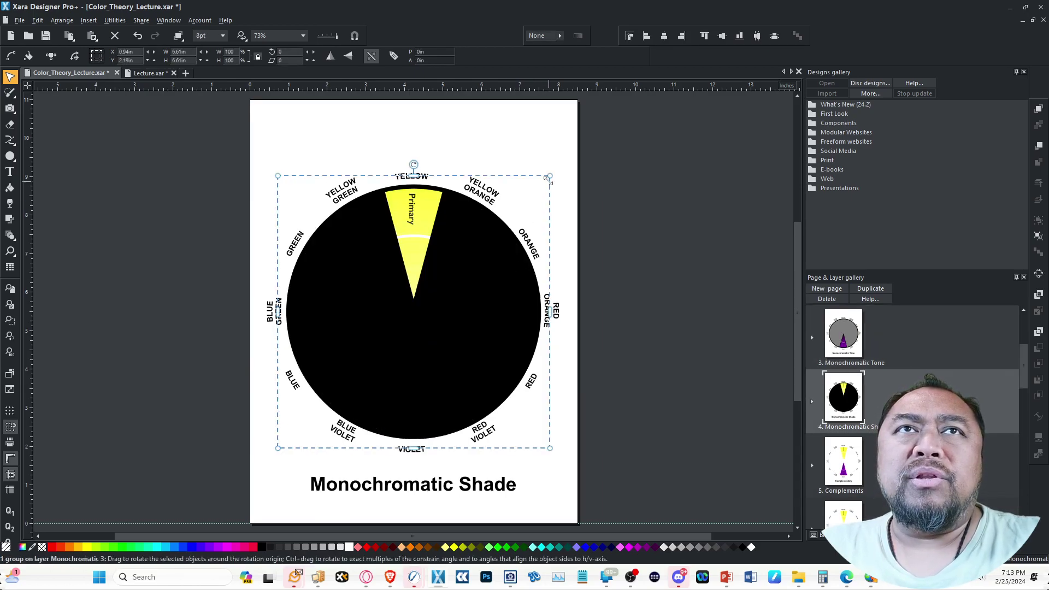
{"action": "left_click_drag", "start_coordinate": [547, 188], "coordinate": [513, 221]}
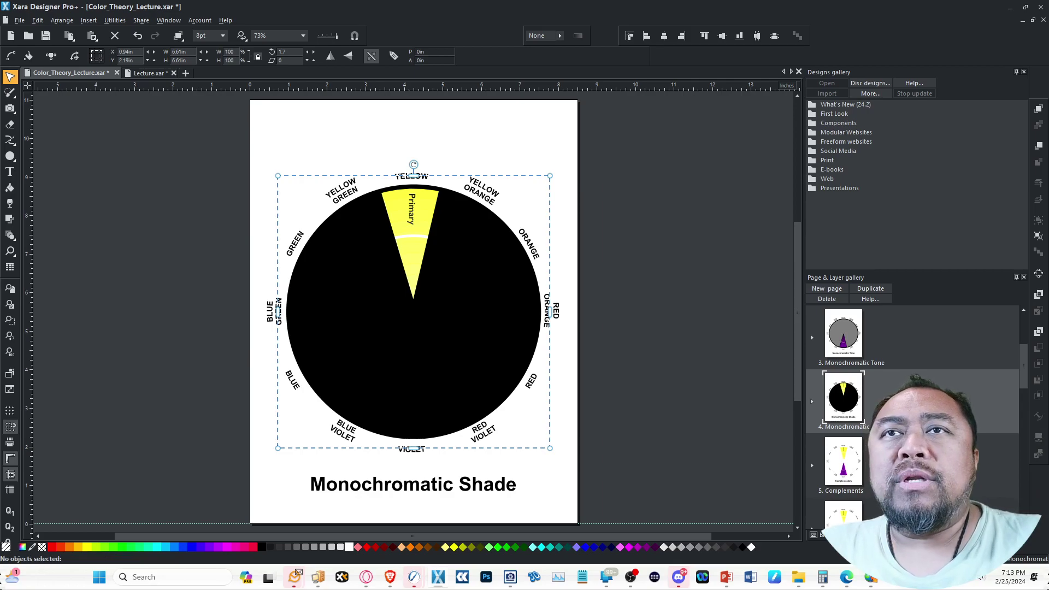
{"action": "key", "text": "Page_Down"}
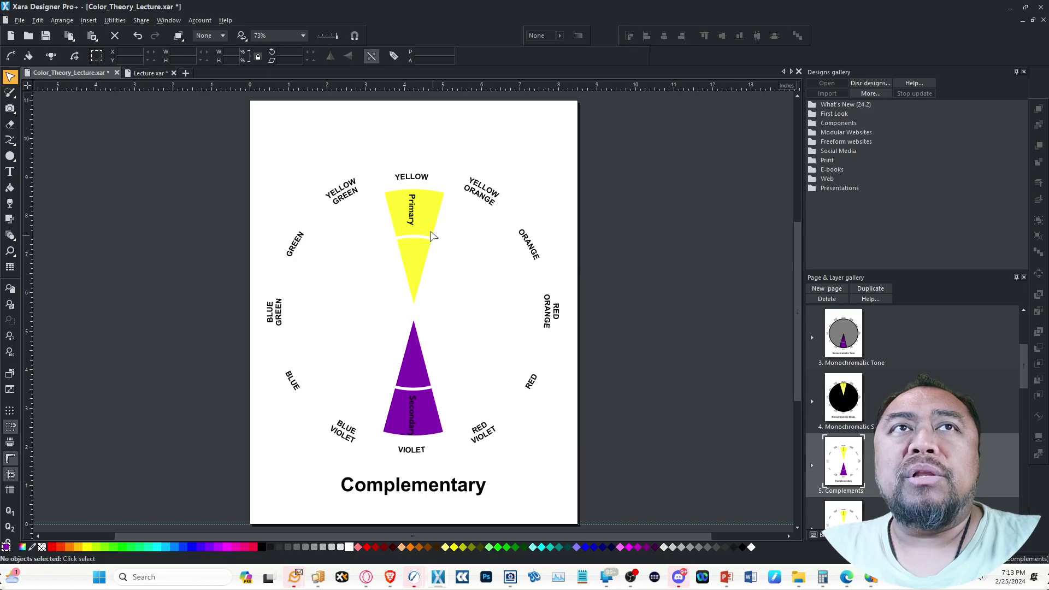
{"action": "left_click", "coordinate": [456, 258]}
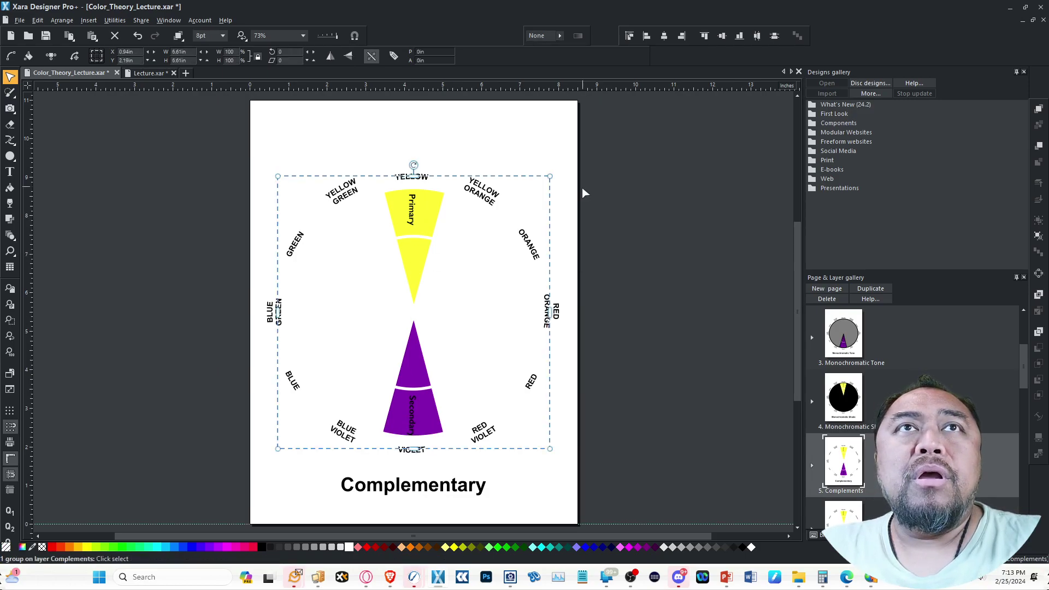
{"action": "left_click_drag", "start_coordinate": [548, 180], "coordinate": [491, 223]}
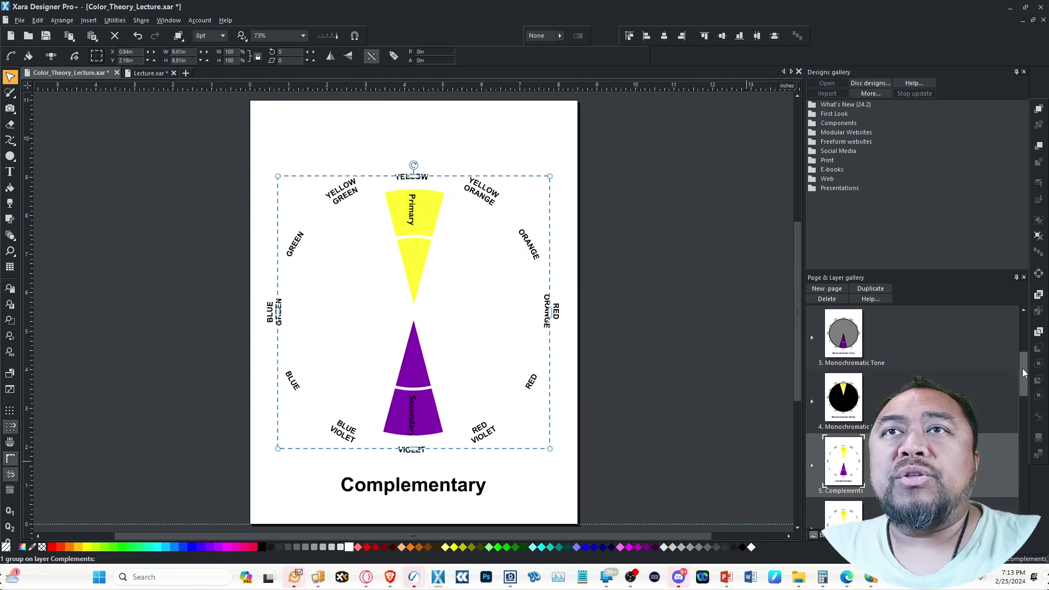
{"action": "scroll", "coordinate": [1022, 368], "scroll_direction": "down", "scroll_amount": 1}
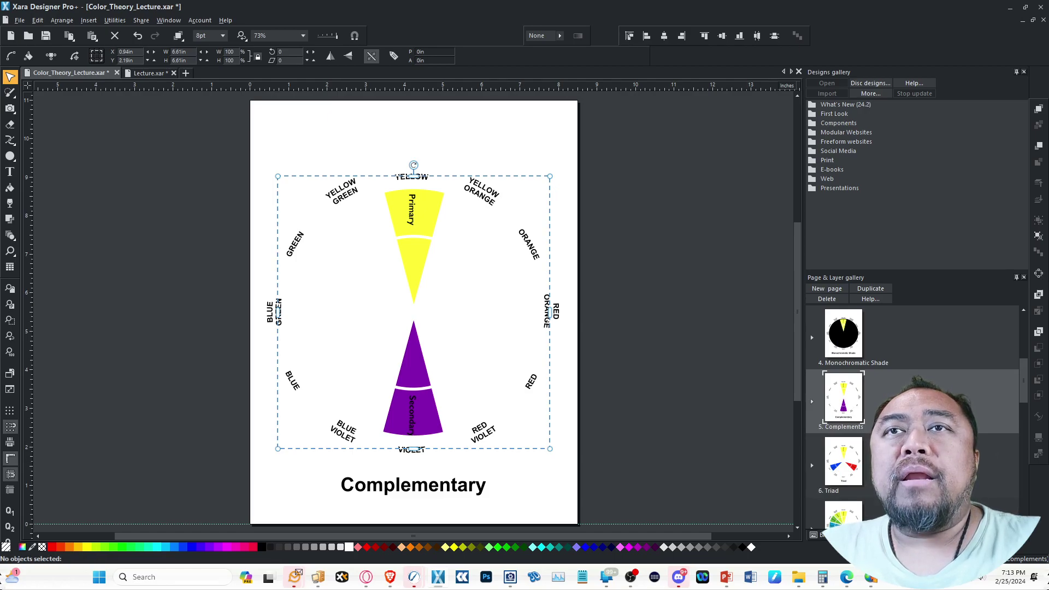
Step: On page 6 Triad, rotate the wheel to demonstrate the yellow, red and blue triad
{"action": "left_click", "coordinate": [843, 462]}
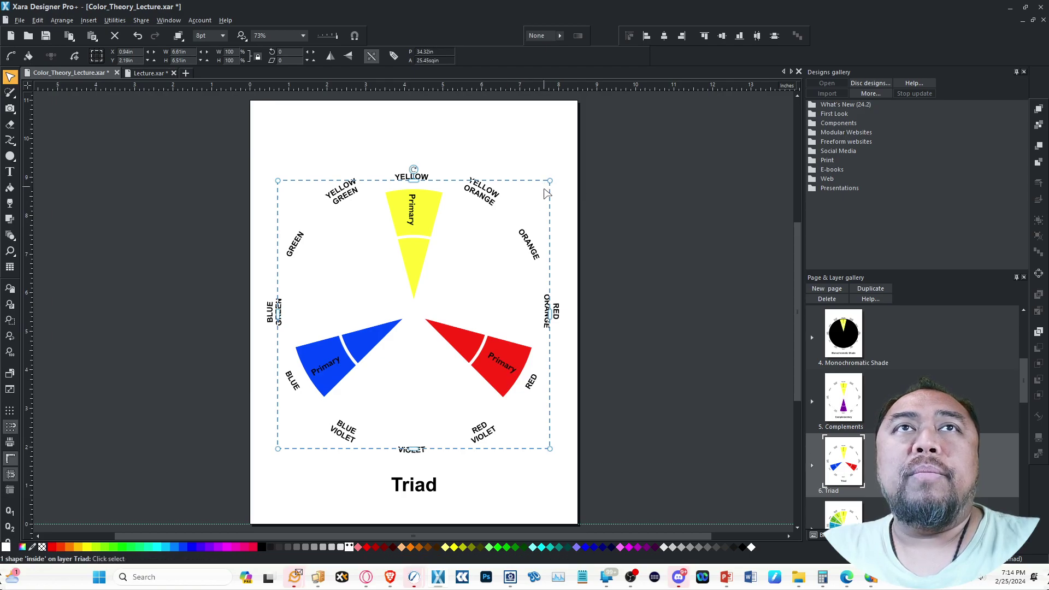
{"action": "left_click_drag", "start_coordinate": [547, 187], "coordinate": [538, 557]}
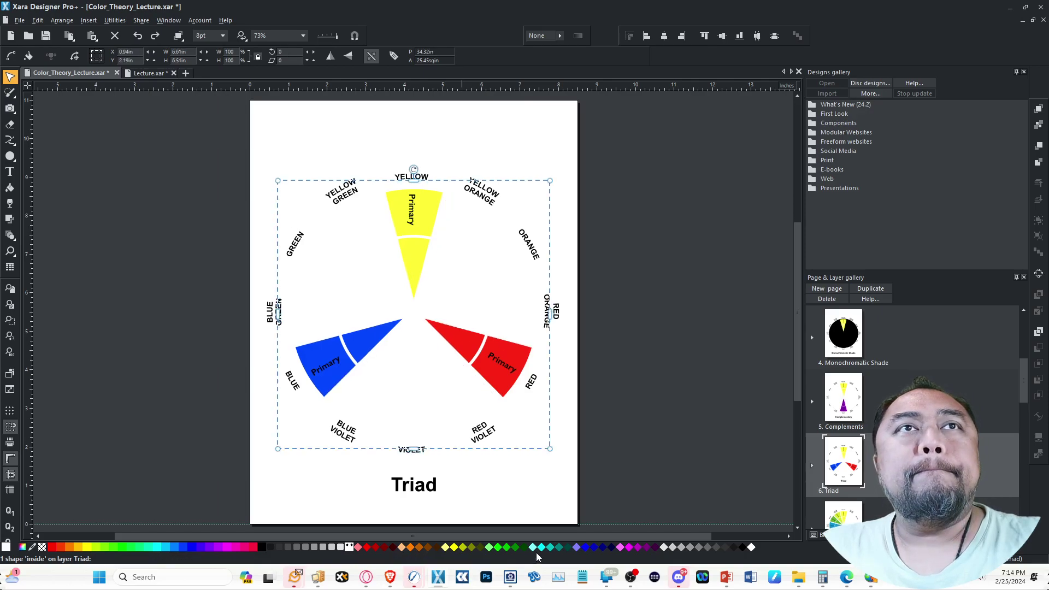
{"action": "scroll", "coordinate": [896, 390], "scroll_direction": "down", "scroll_amount": 2}
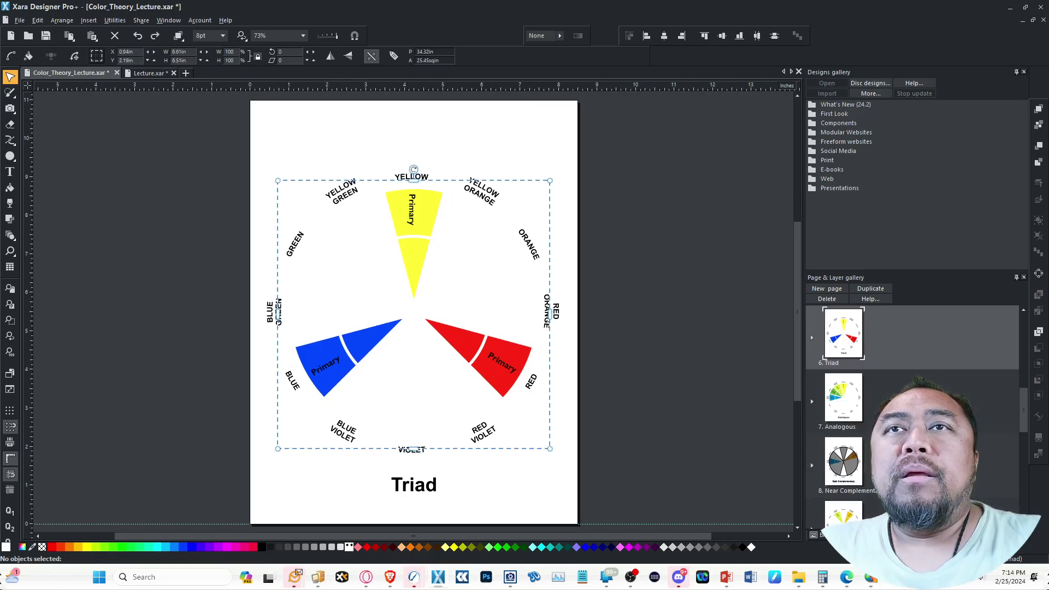
Step: Rotate the page 7 Analogous wheel counter-clockwise, then expand page 8's layers in the gallery
{"action": "left_click", "coordinate": [864, 402]}
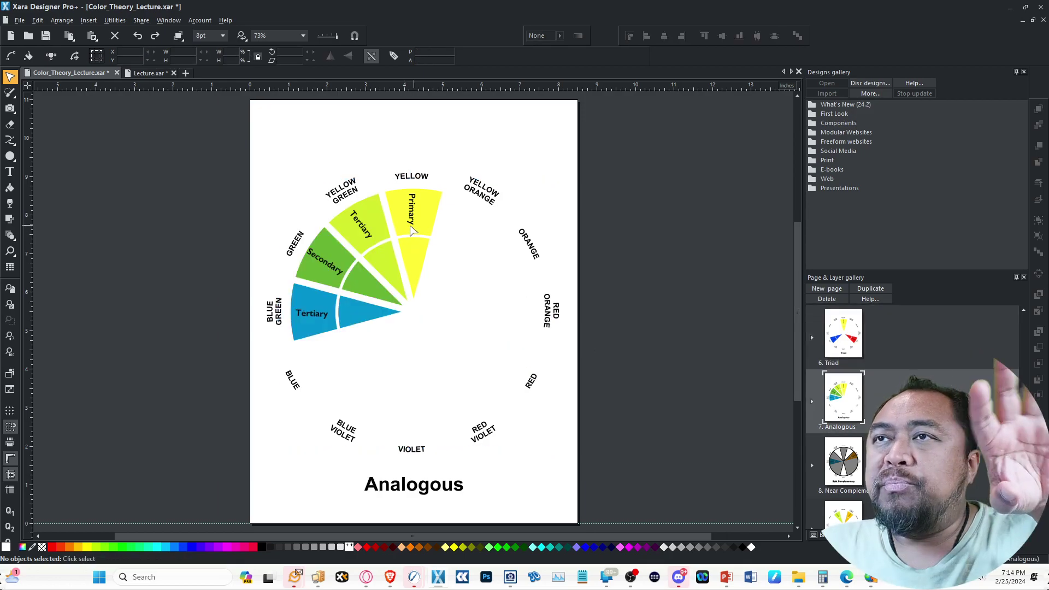
{"action": "left_click", "coordinate": [486, 256]}
{"action": "left_click", "coordinate": [487, 257]}
{"action": "left_click_drag", "start_coordinate": [550, 176], "coordinate": [475, 259]}
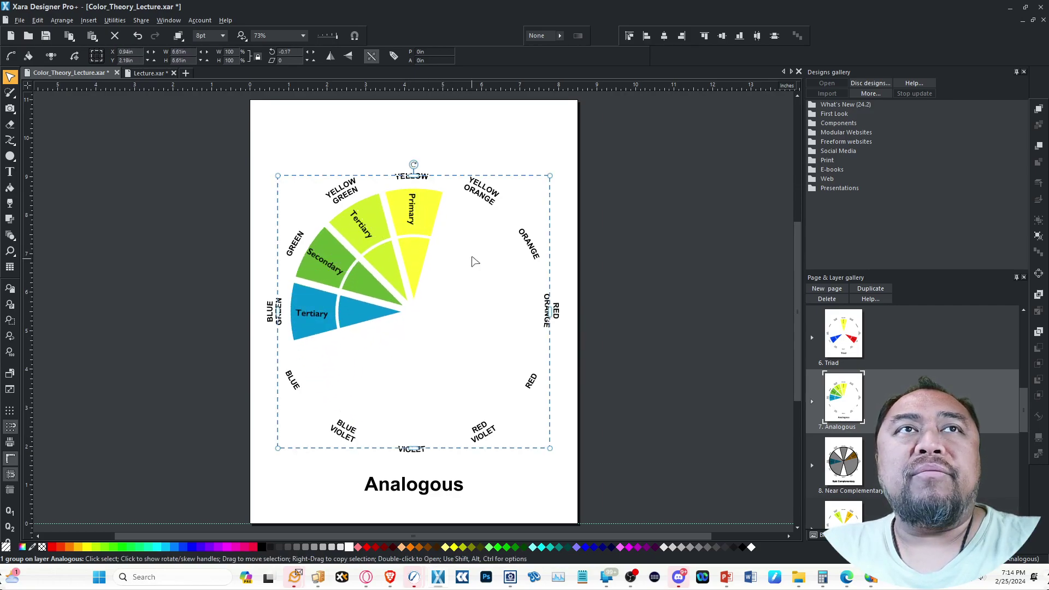
{"action": "left_click", "coordinate": [813, 465]}
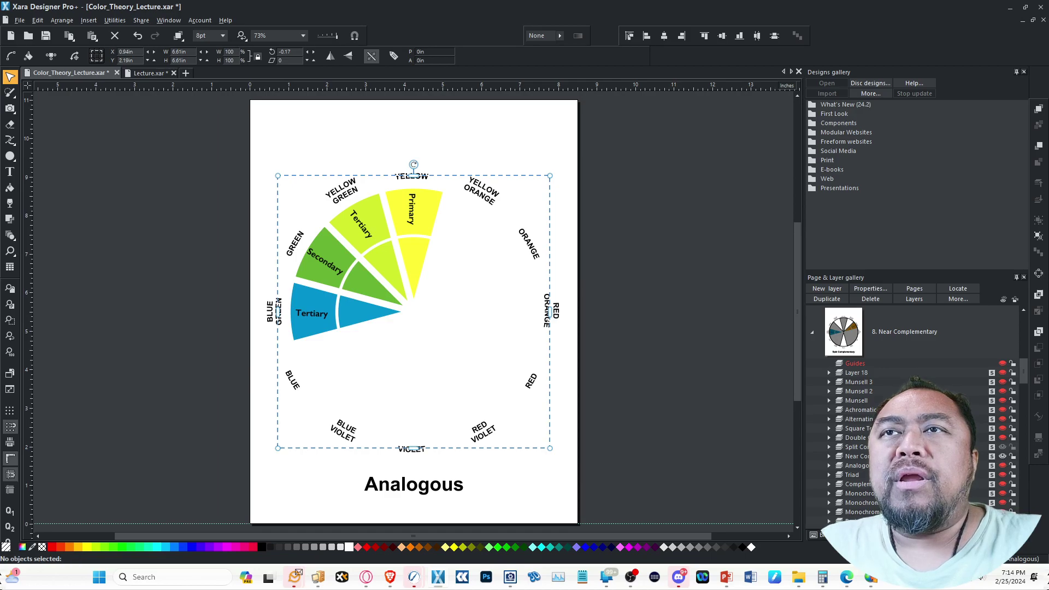
Step: Turn the page 8 wheel to pair yellow with red-violet, then go to page 9
{"action": "left_click", "coordinate": [984, 456]}
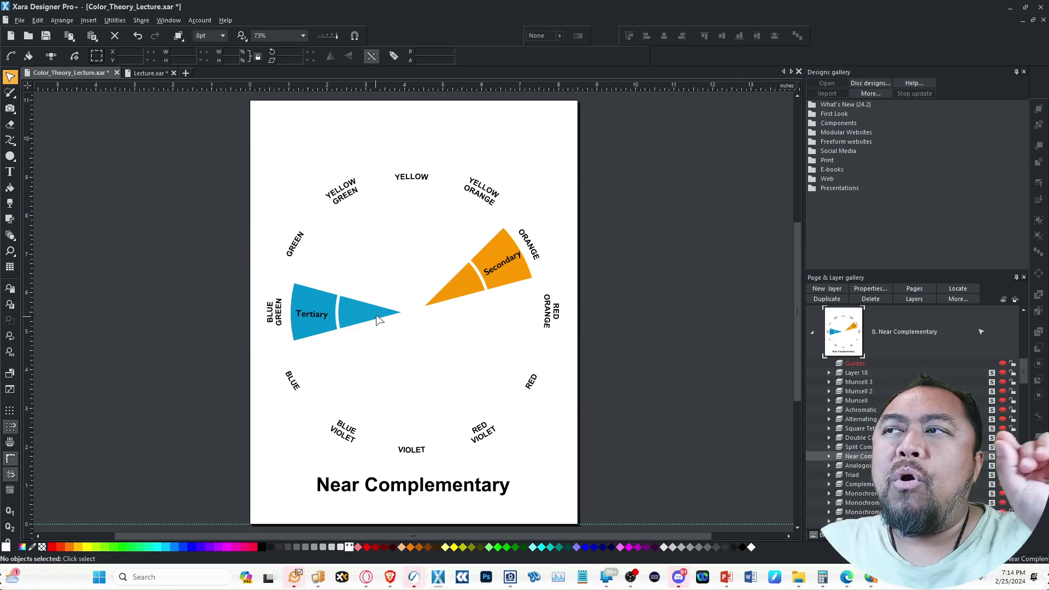
{"action": "left_click", "coordinate": [547, 307]}
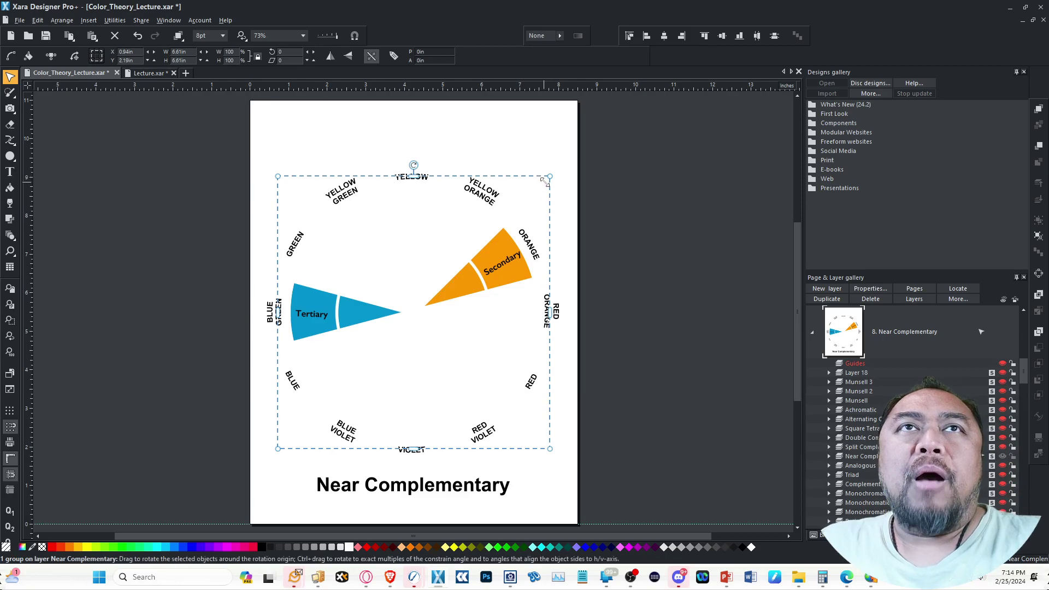
{"action": "left_click_drag", "start_coordinate": [549, 177], "coordinate": [475, 245]}
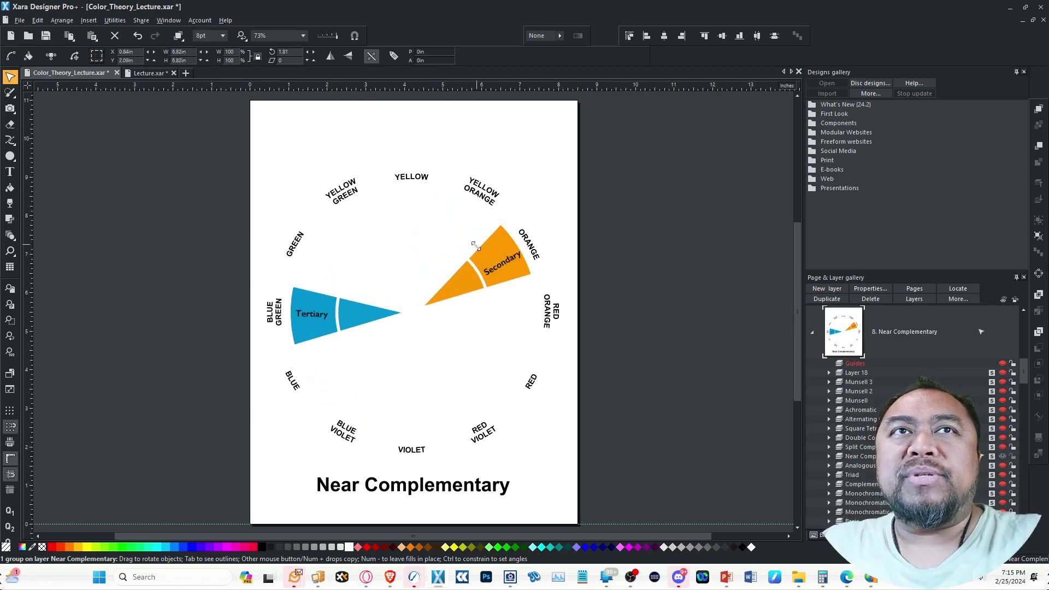
{"action": "left_click_drag", "start_coordinate": [475, 245], "coordinate": [488, 288]}
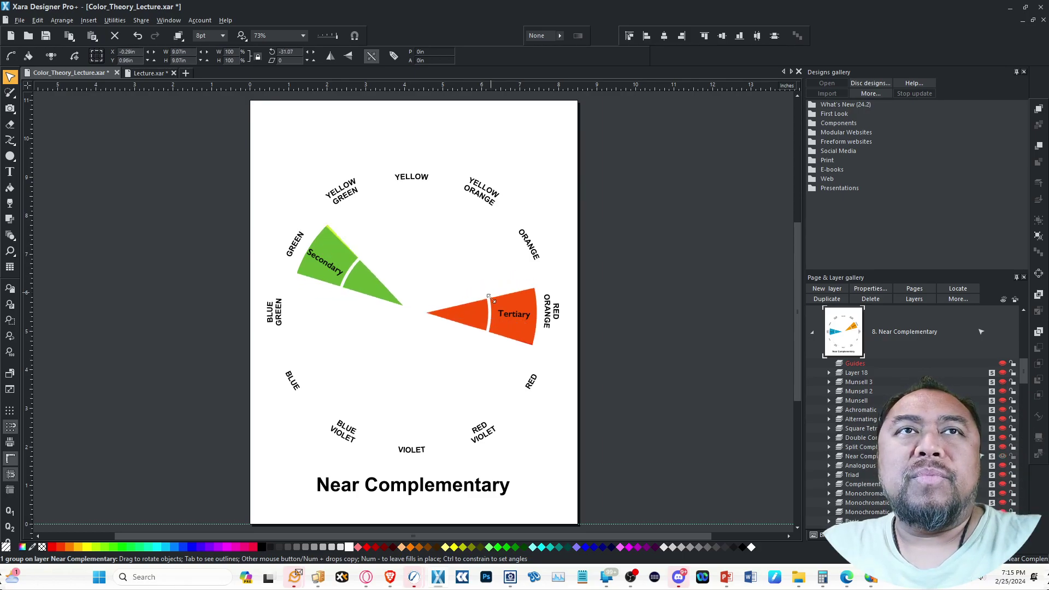
{"action": "left_click_drag", "start_coordinate": [491, 299], "coordinate": [557, 485]}
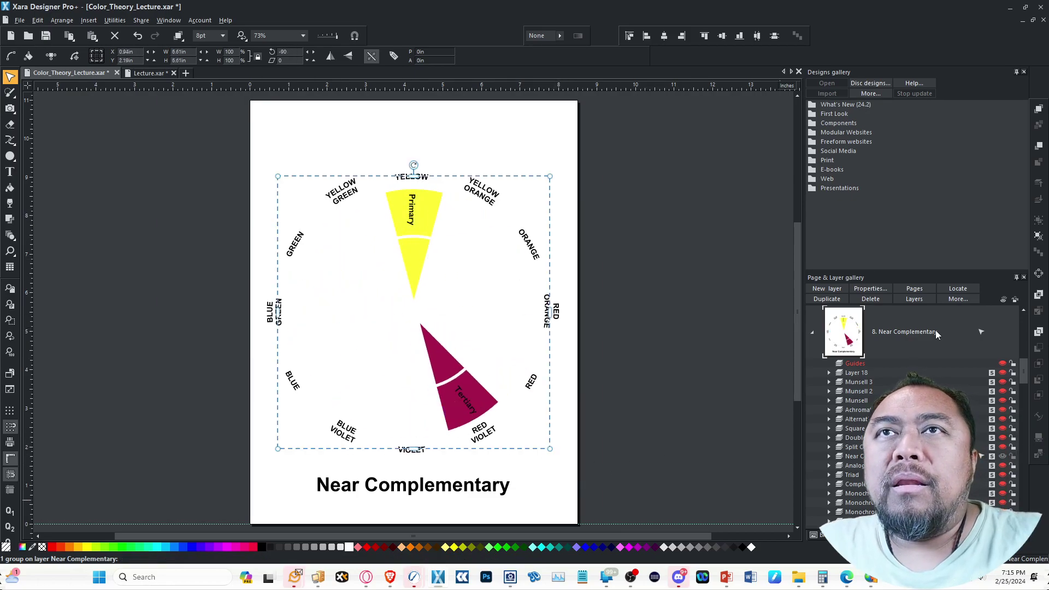
{"action": "left_click", "coordinate": [813, 332]}
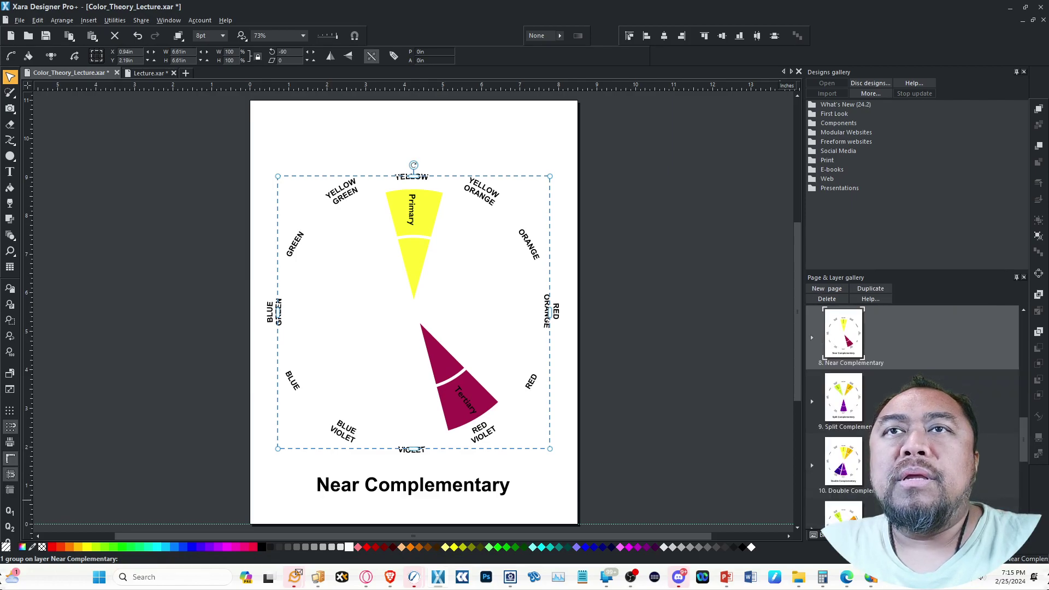
{"action": "left_click", "coordinate": [860, 401]}
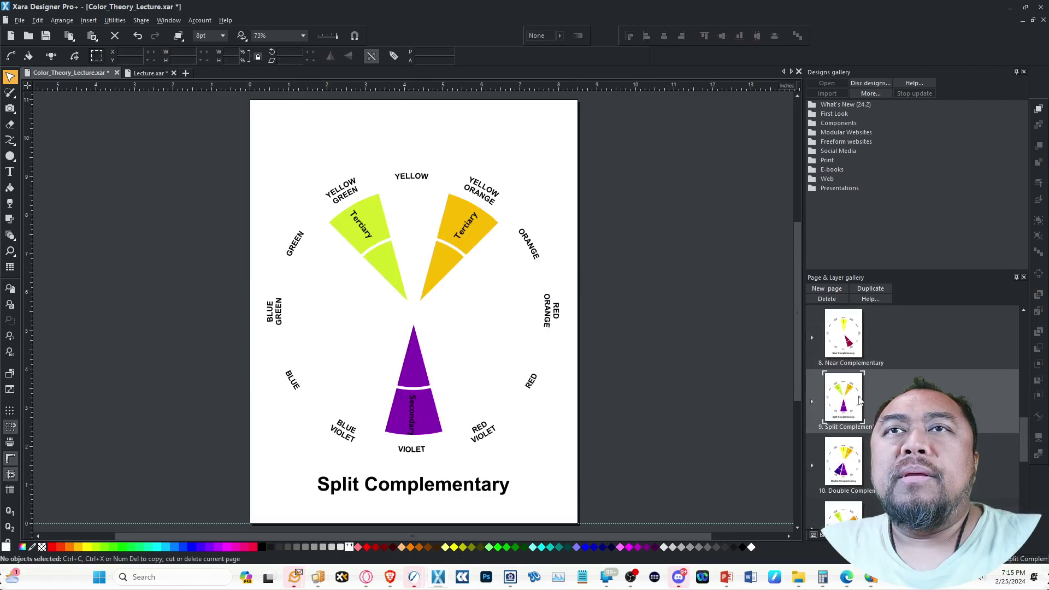
Step: Rotate the Split Complementary wheel, undo to its original angle, then go to page 10
{"action": "left_click", "coordinate": [489, 282]}
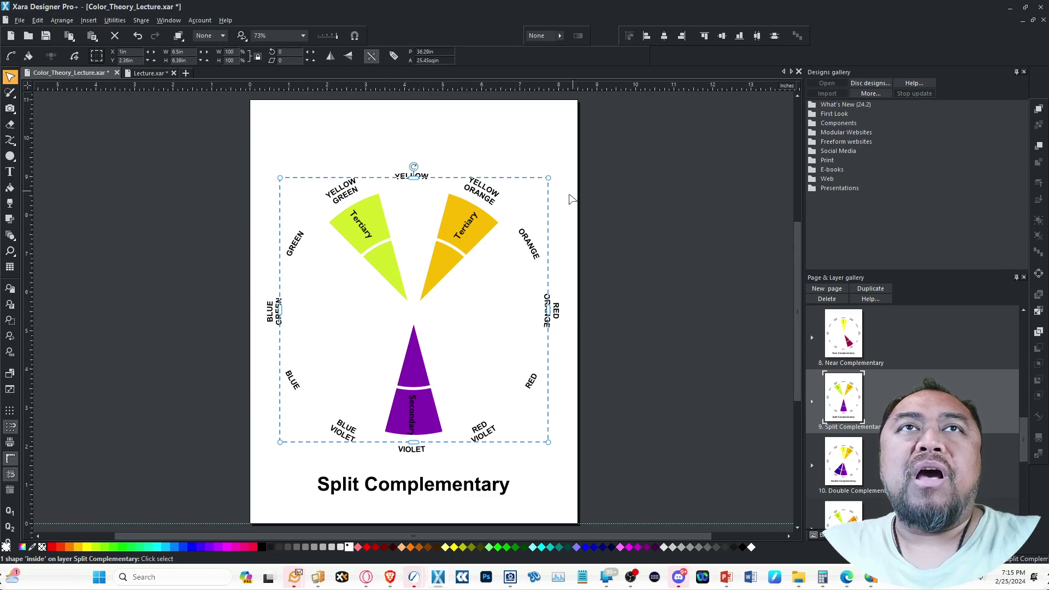
{"action": "left_click_drag", "start_coordinate": [544, 182], "coordinate": [264, 455]}
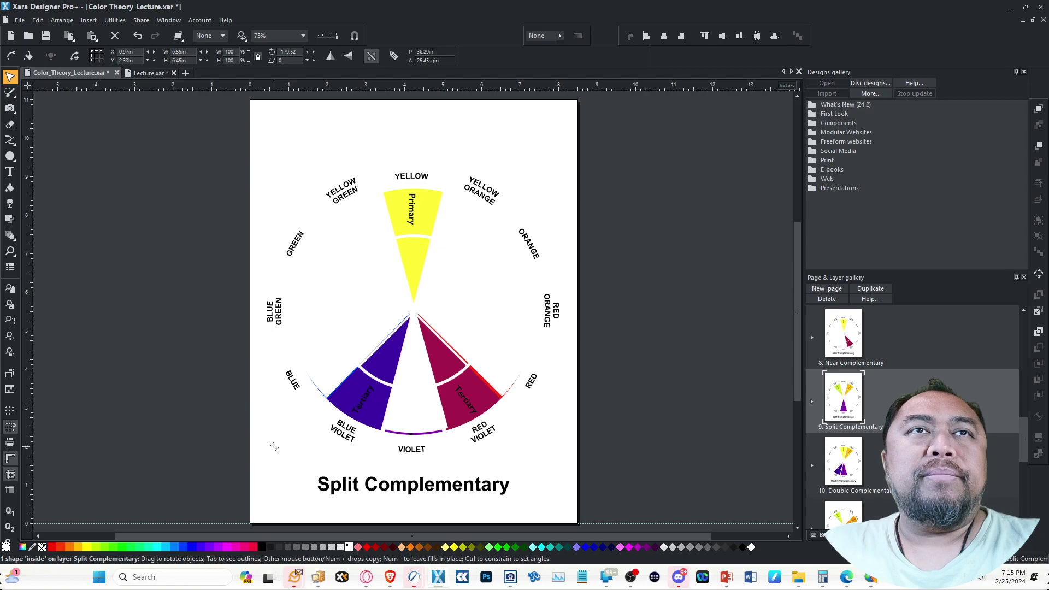
{"action": "left_click_drag", "start_coordinate": [275, 447], "coordinate": [466, 199]}
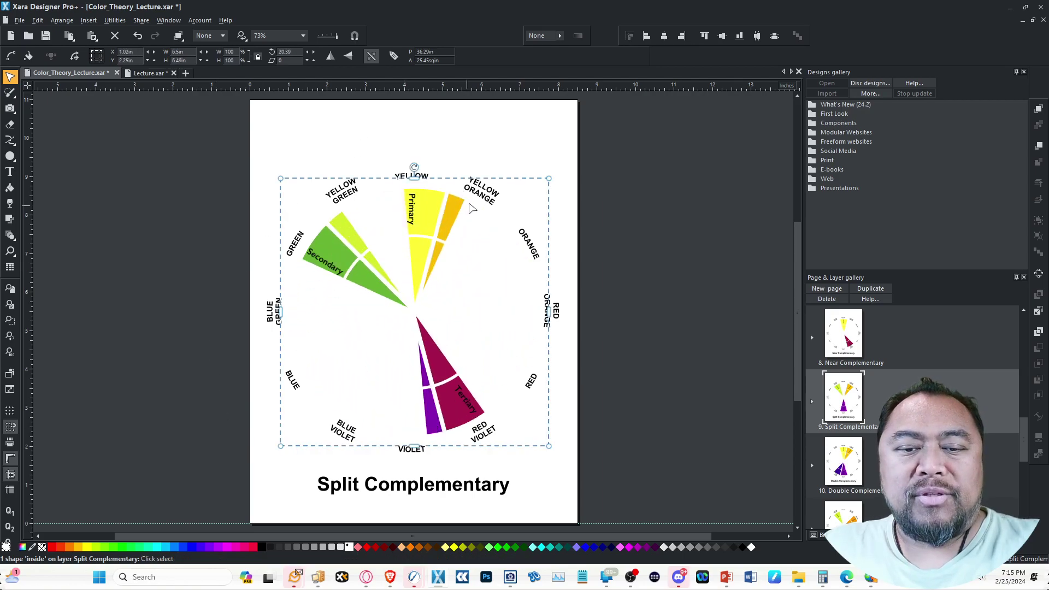
{"action": "key", "text": "ctrl+z"}
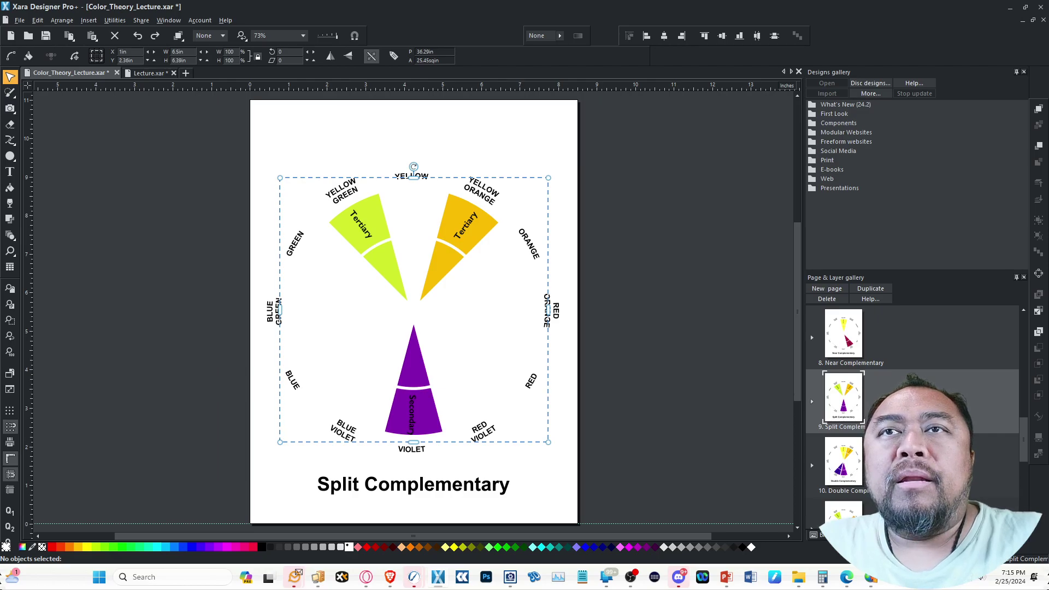
{"action": "left_click", "coordinate": [843, 462]}
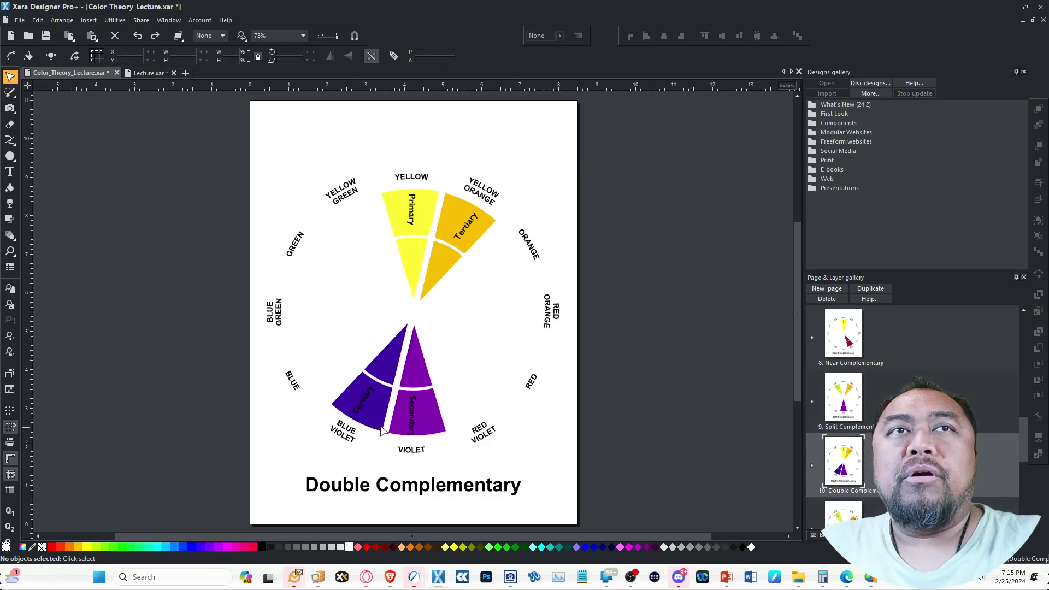
Step: Rotate the Double Complementary wheel, then go to page 11 Square Tetrad
{"action": "left_click", "coordinate": [476, 392]}
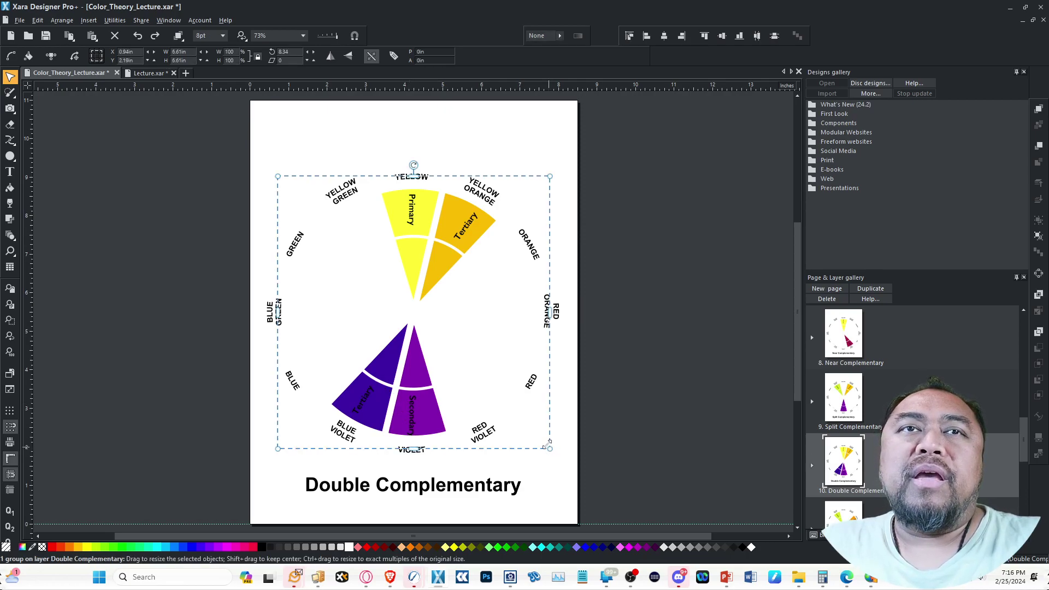
{"action": "left_click_drag", "start_coordinate": [550, 447], "coordinate": [514, 425]}
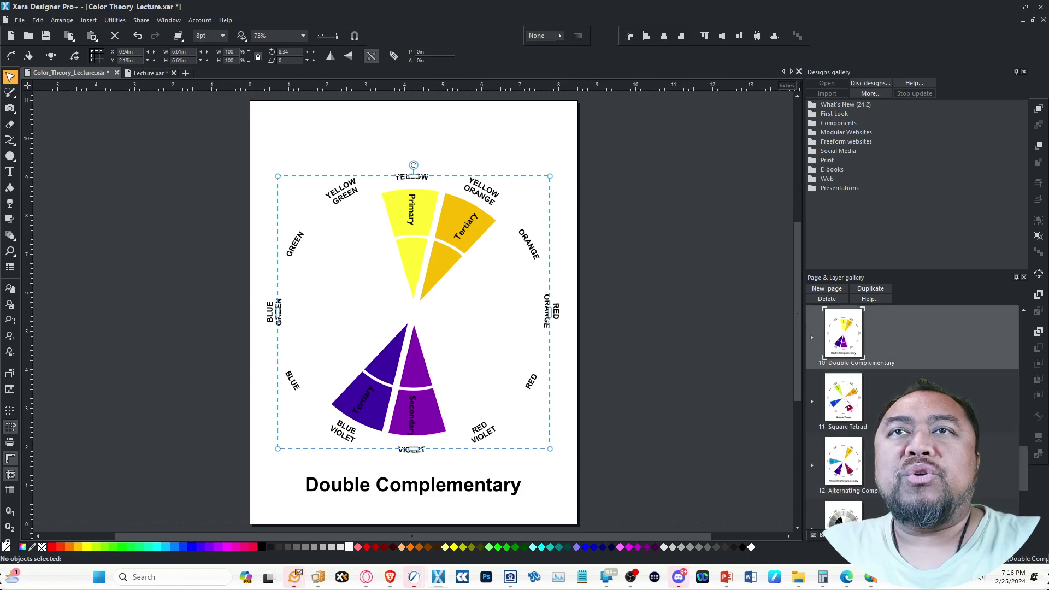
{"action": "left_click", "coordinate": [846, 403]}
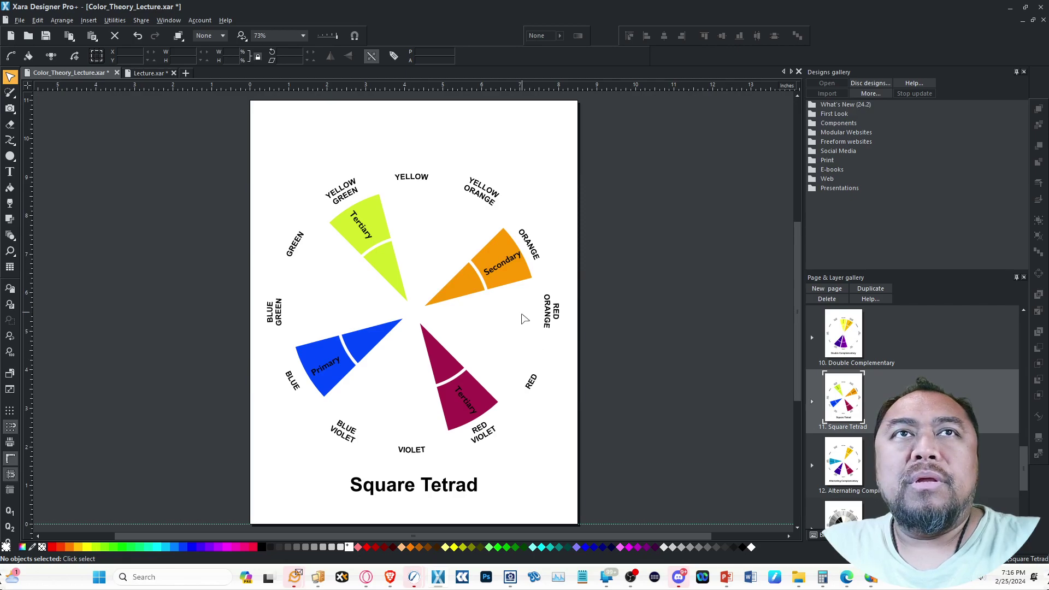
Step: Rotate the Square Tetrad wheel, undo back to the original wedges, then go to page 12
{"action": "left_click", "coordinate": [547, 311]}
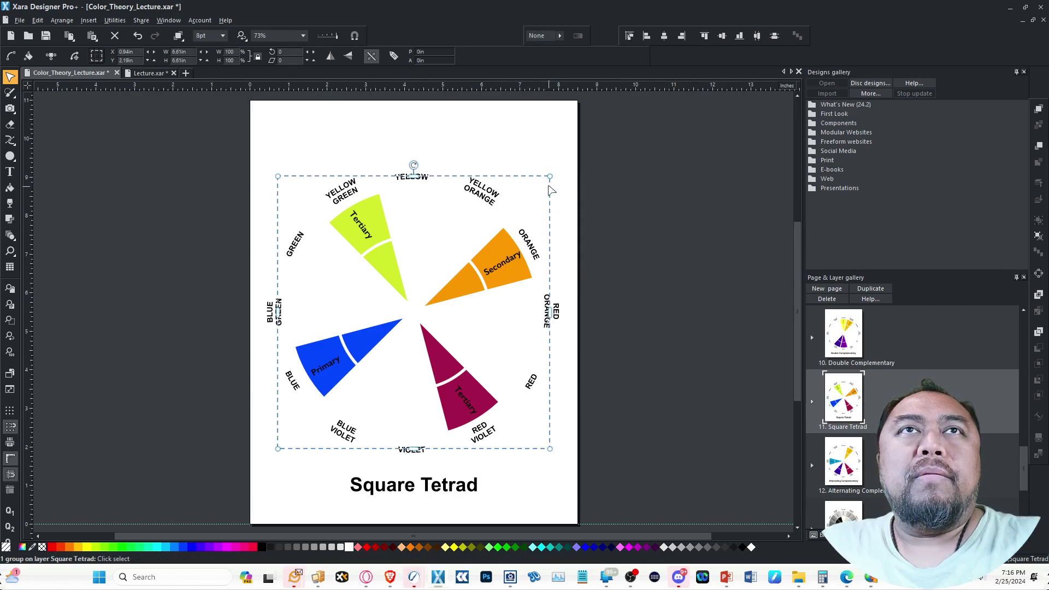
{"action": "left_click_drag", "start_coordinate": [545, 181], "coordinate": [488, 356]}
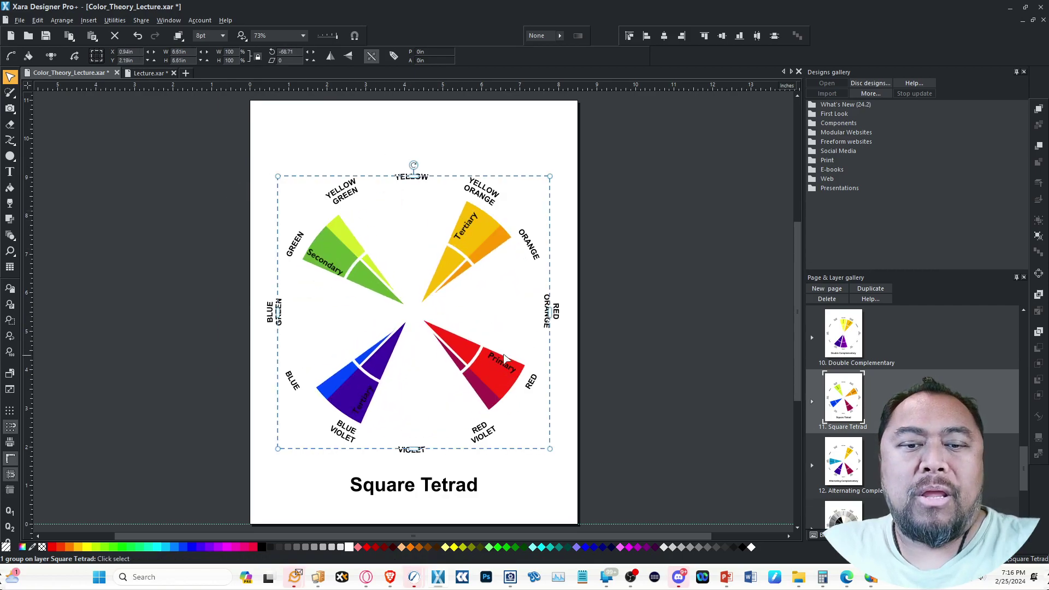
{"action": "key", "text": "ctrl+z"}
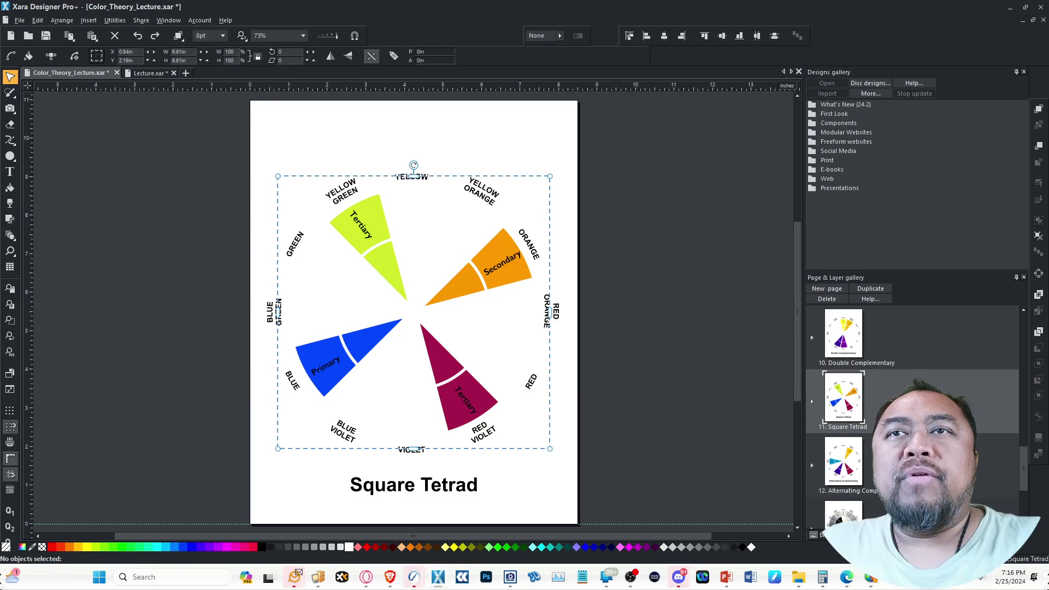
{"action": "key", "text": "Page_Down"}
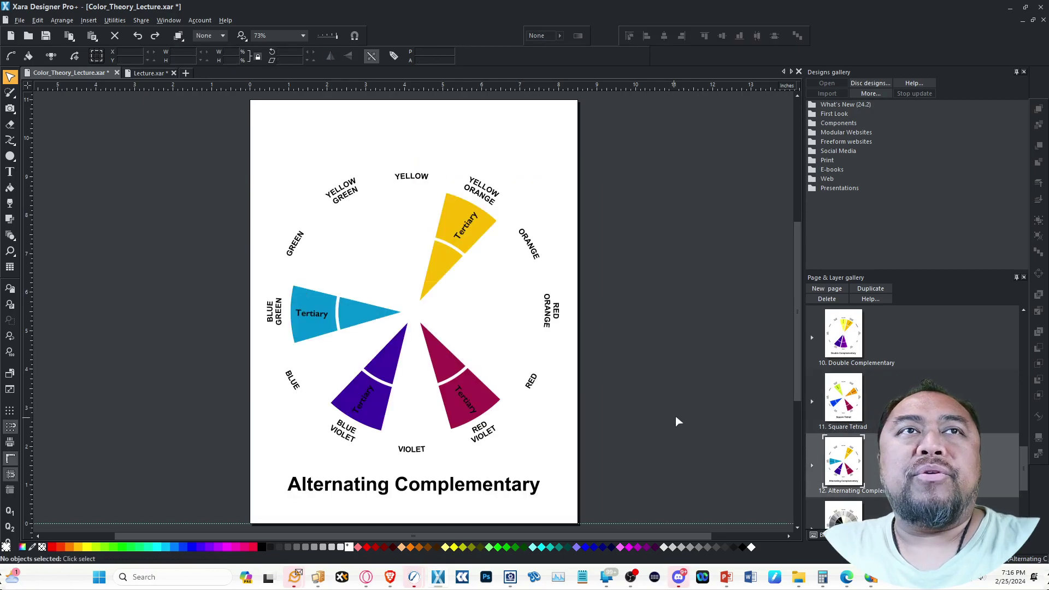
Step: Rotate the Alternating Complementary wheel about 28° to line up with yellow, red, blue and violet
{"action": "left_click", "coordinate": [459, 275]}
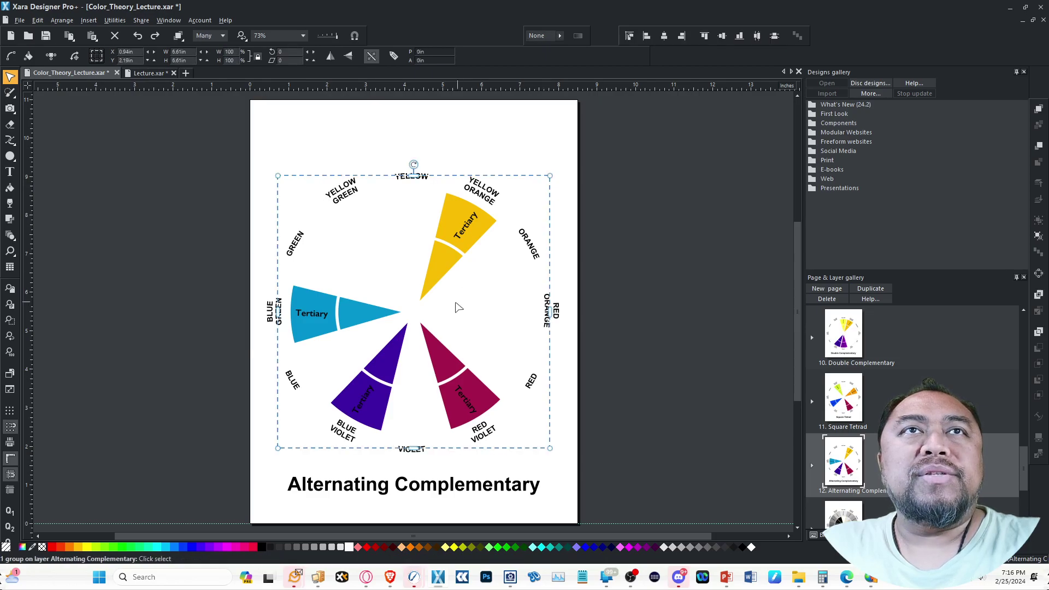
{"action": "left_click_drag", "start_coordinate": [547, 181], "coordinate": [473, 133]}
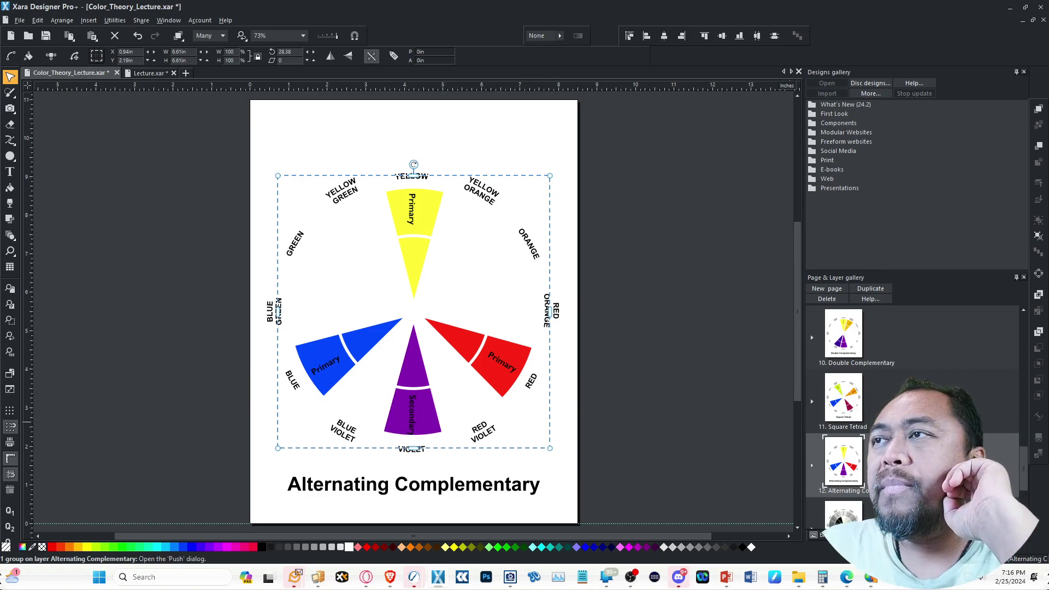
{"action": "scroll", "coordinate": [913, 399], "scroll_direction": "down", "scroll_amount": 3}
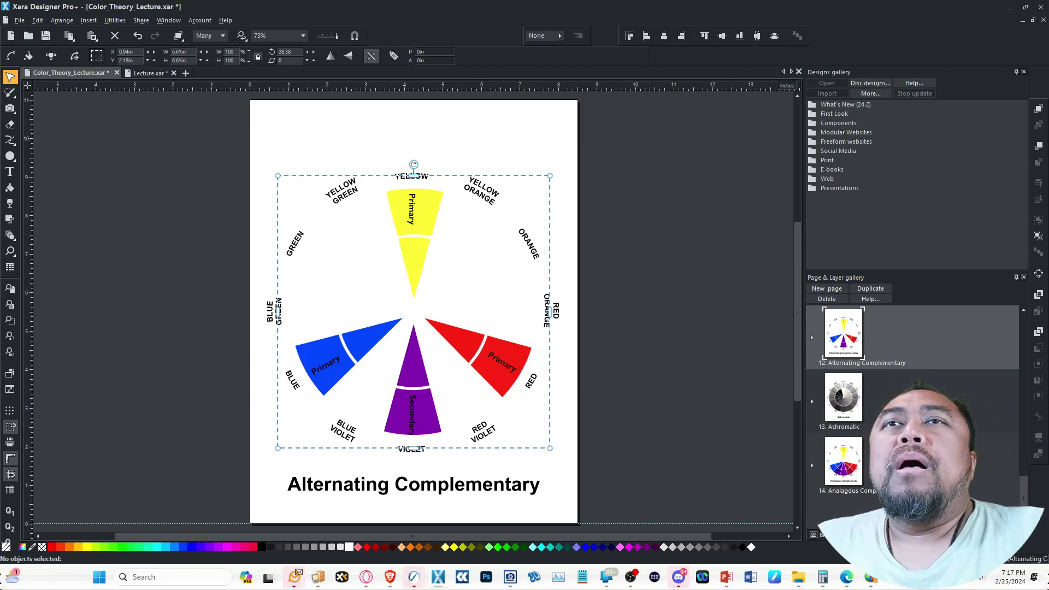
Step: Advance to page 13, 'Achromatic', showing the colour wheel in greys from white to black
{"action": "key", "text": "Page_Down"}
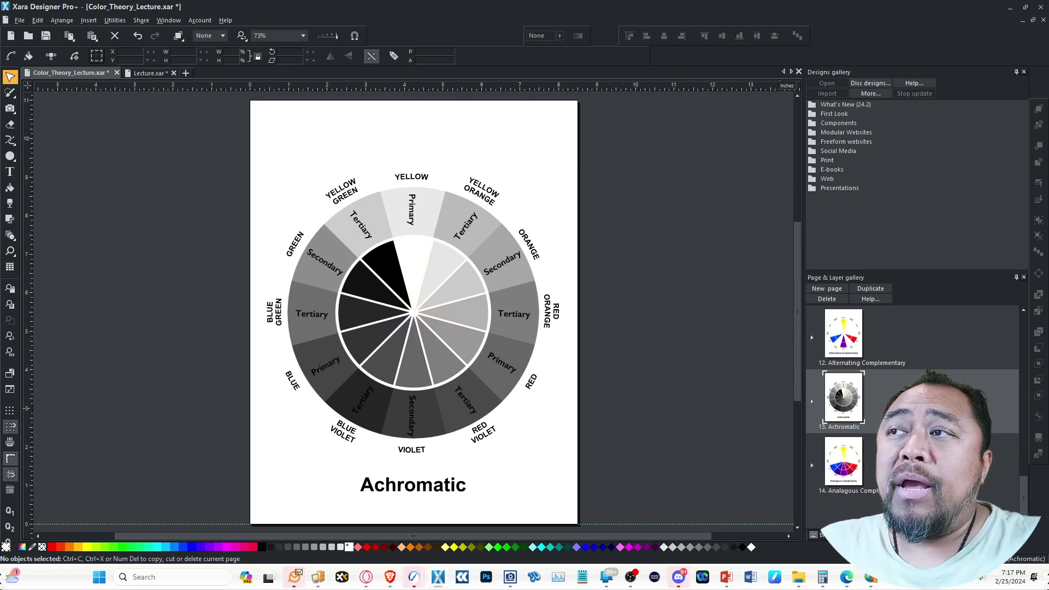
{"action": "left_click", "coordinate": [859, 468]}
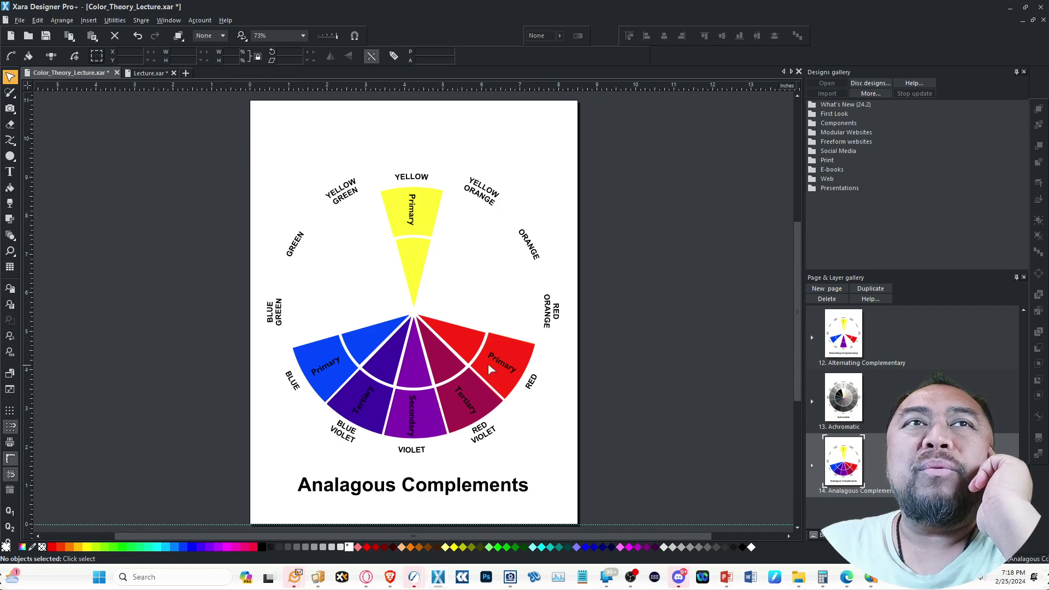
{"action": "left_click", "coordinate": [506, 289]}
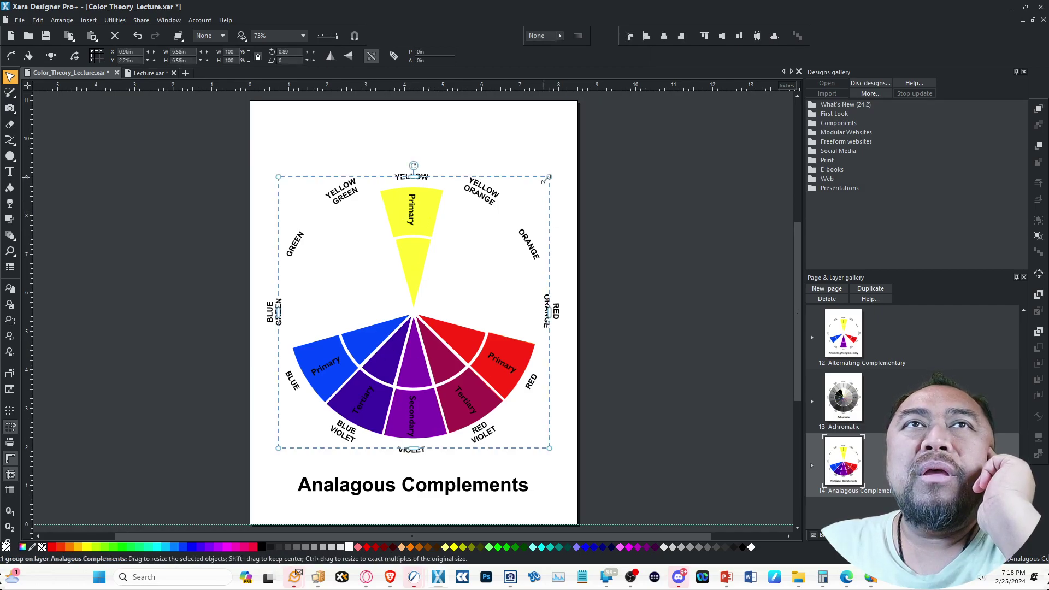
{"action": "left_click_drag", "start_coordinate": [552, 189], "coordinate": [463, 274]}
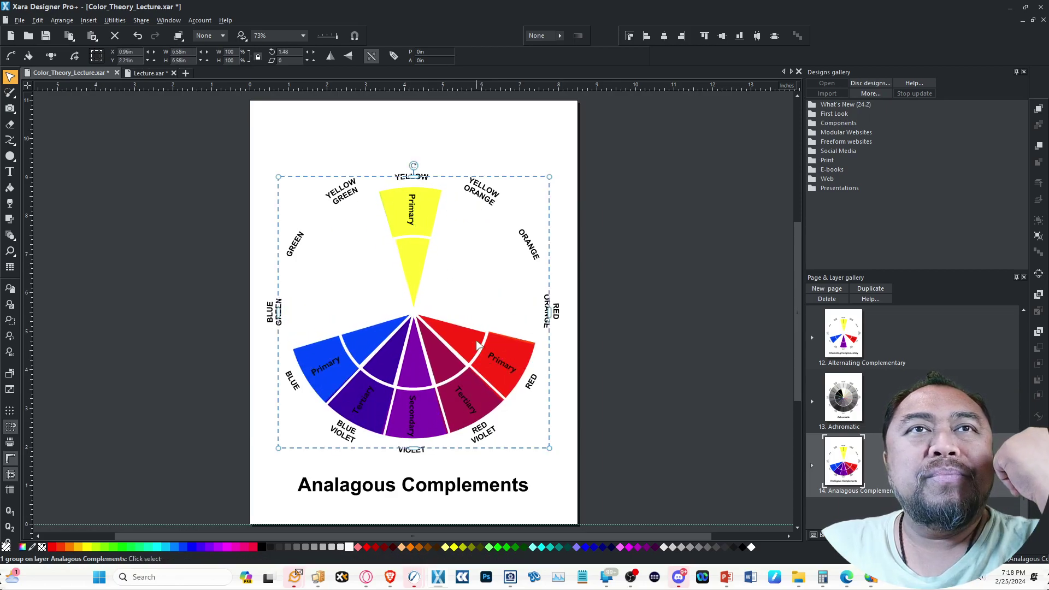